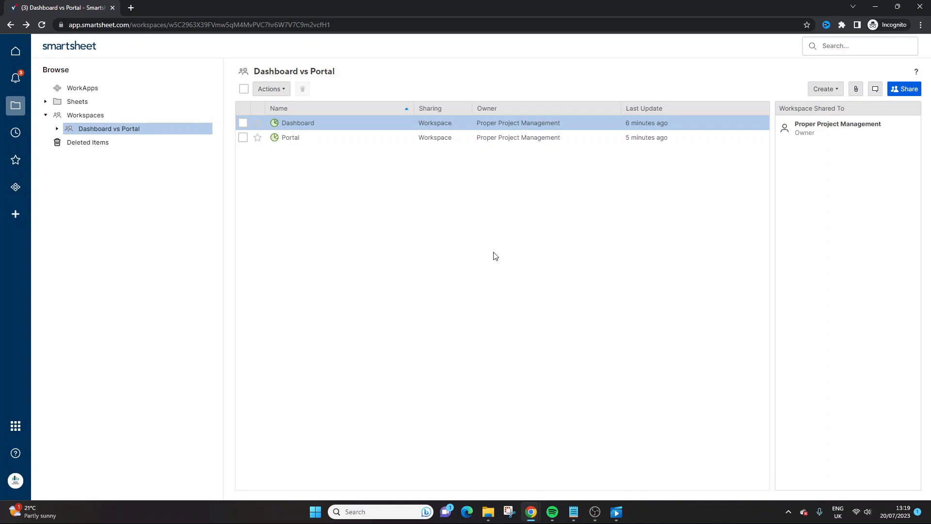
- Check which item types can be created in the workspace, including the combined Dashboard/Portal option
right_click(400, 200)
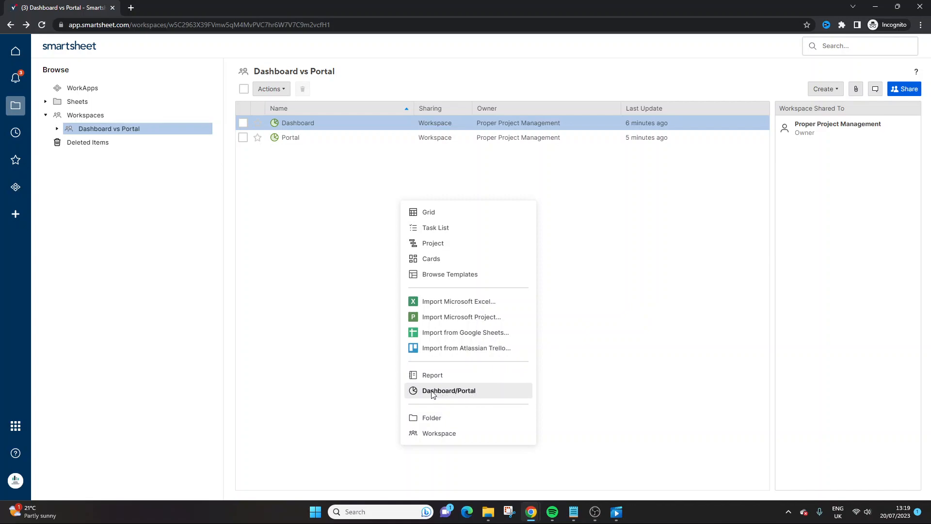
left_click(678, 185)
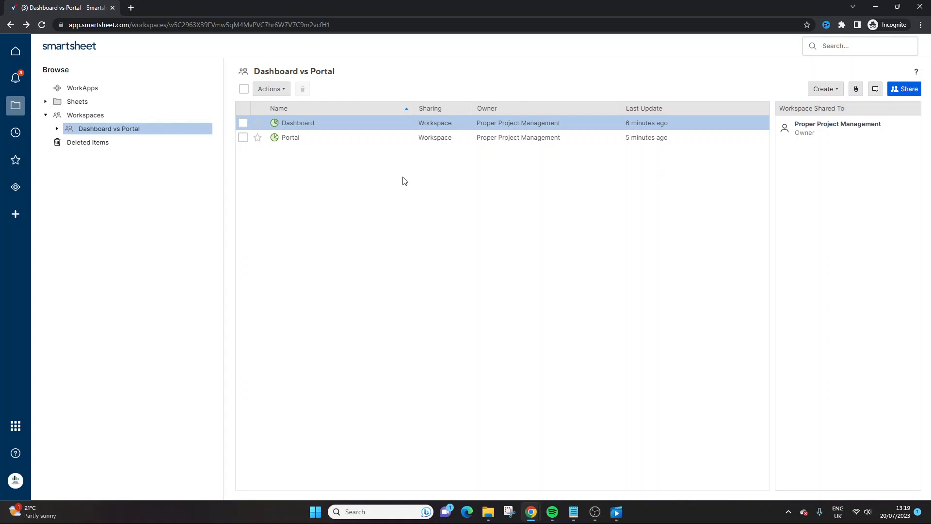
- Open the Dashboard item in edit mode and review its existing widgets and the widget types that can be added
left_click(303, 124)
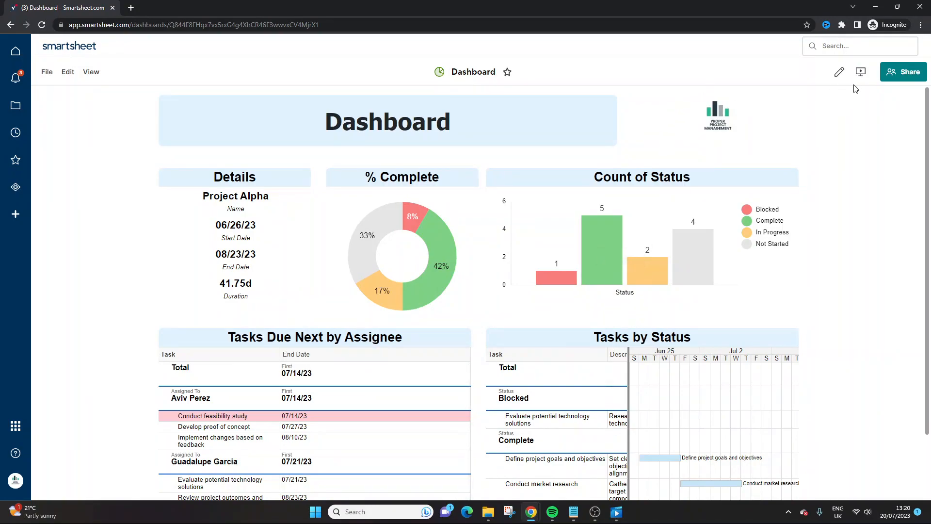
left_click(840, 72)
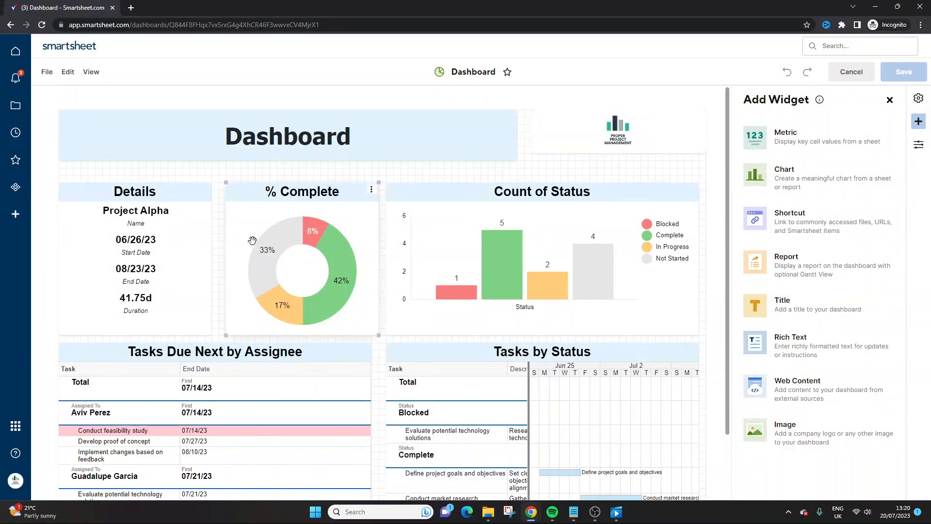
scroll(371, 275, "down", 1)
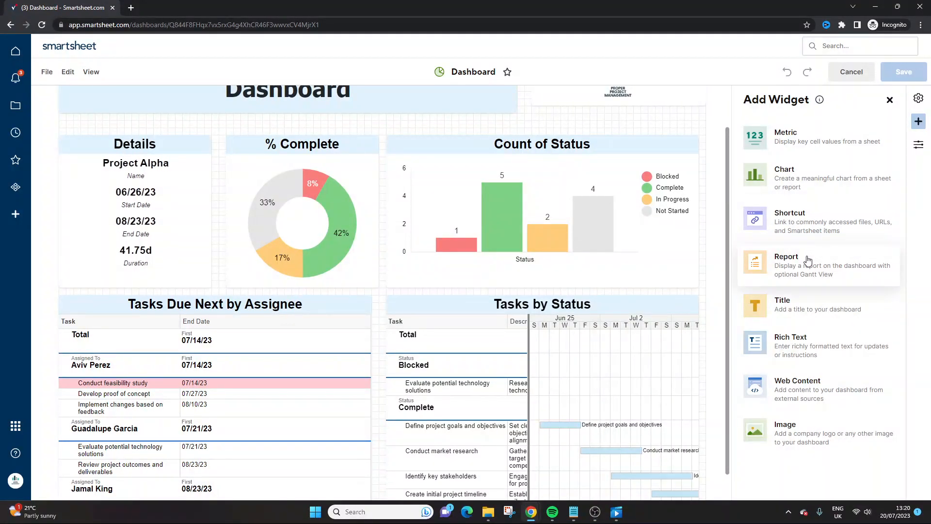
scroll(297, 119, "up", 1)
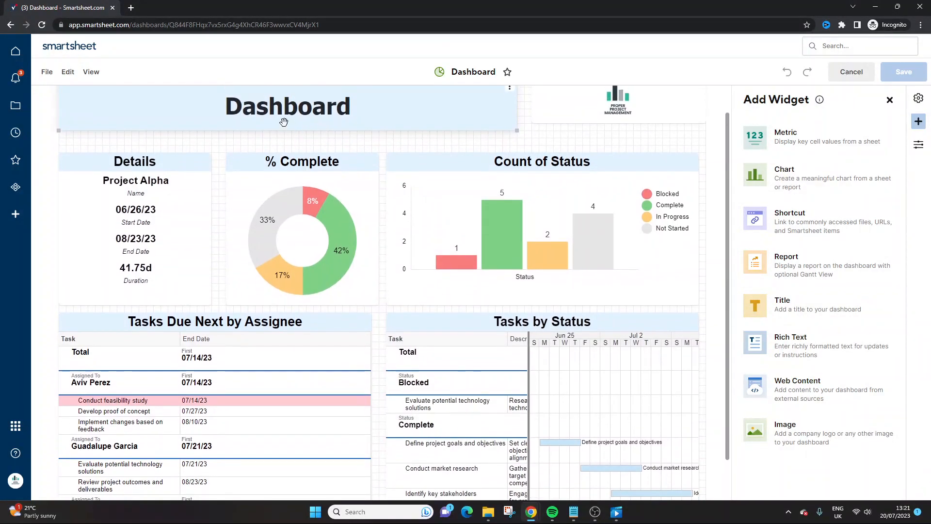
scroll(296, 119, "up", 2)
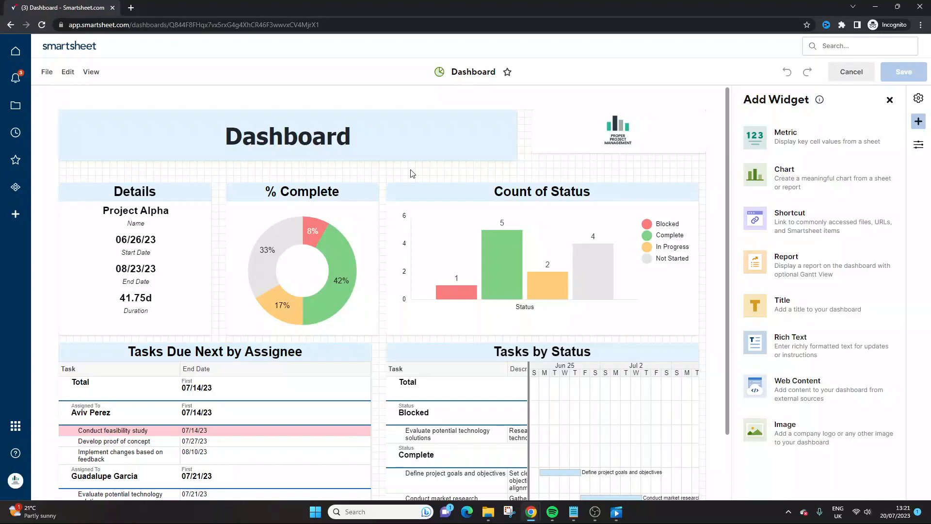
- Return to the workspace and open the Portal item in edit mode to examine its layout and available widgets
left_click(10, 25)
left_click(291, 138)
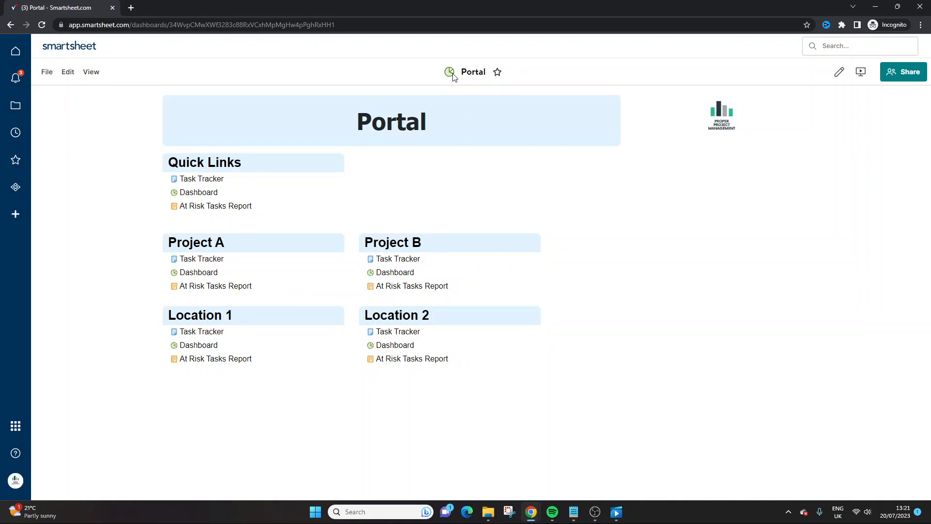
left_click(840, 72)
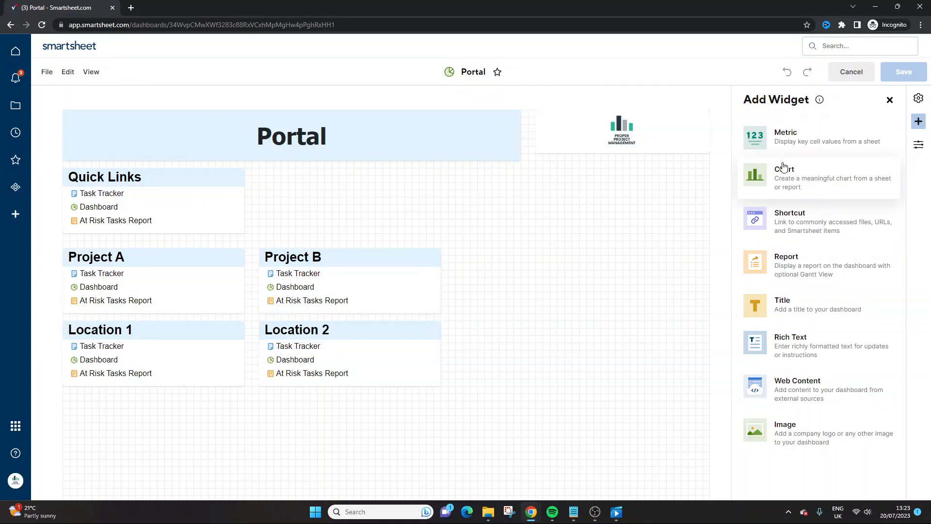
- Go back to the workspace and open the Dashboard item for editing
key("alt+Left")
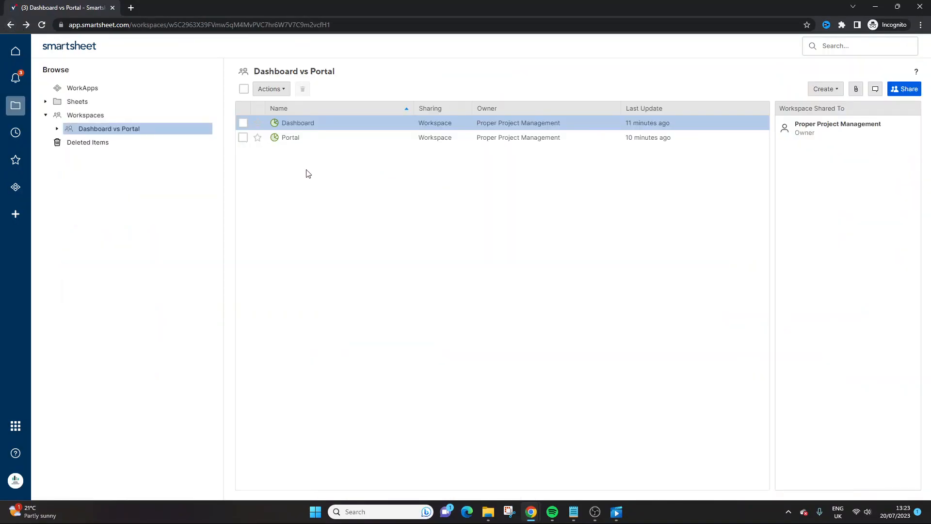
left_click(306, 124)
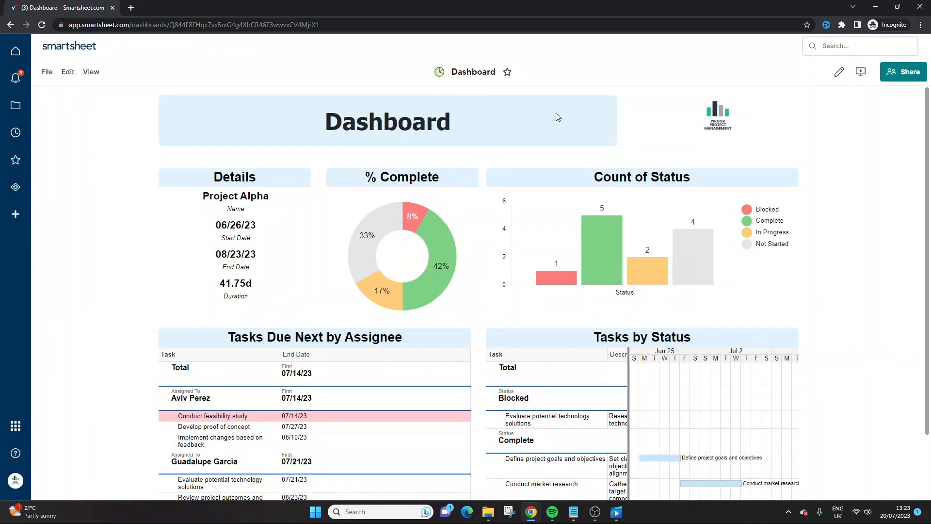
left_click(839, 72)
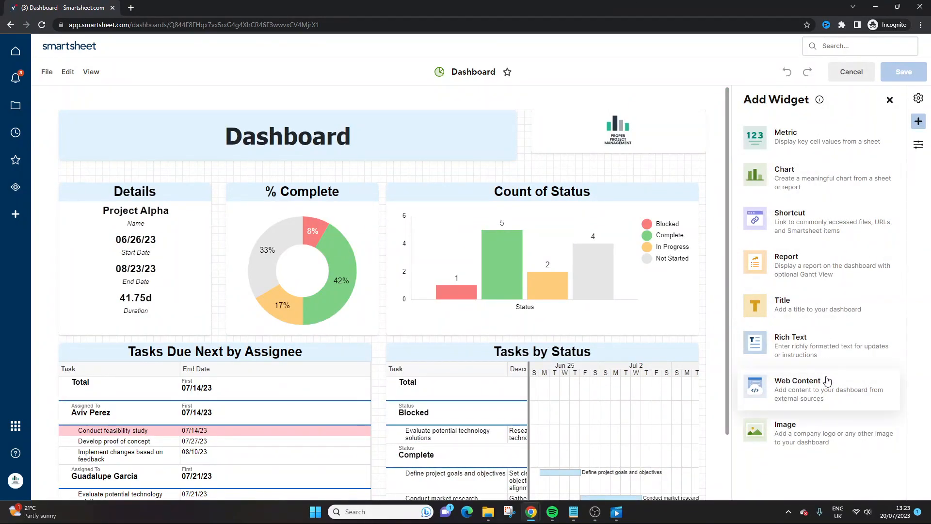
- Add a Shortcut widget to the dashboard that links to the Smartsheet item At Risk Tasks Report
left_click(795, 228)
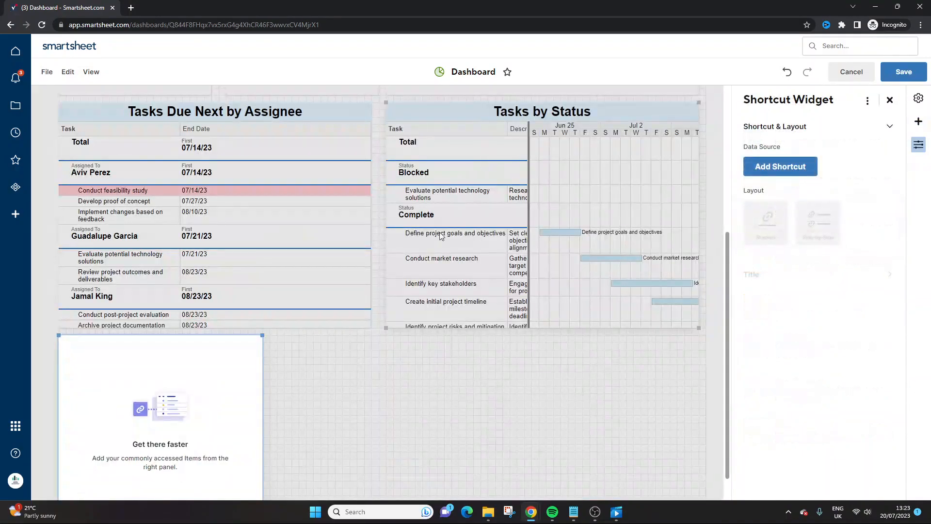
left_click(785, 172)
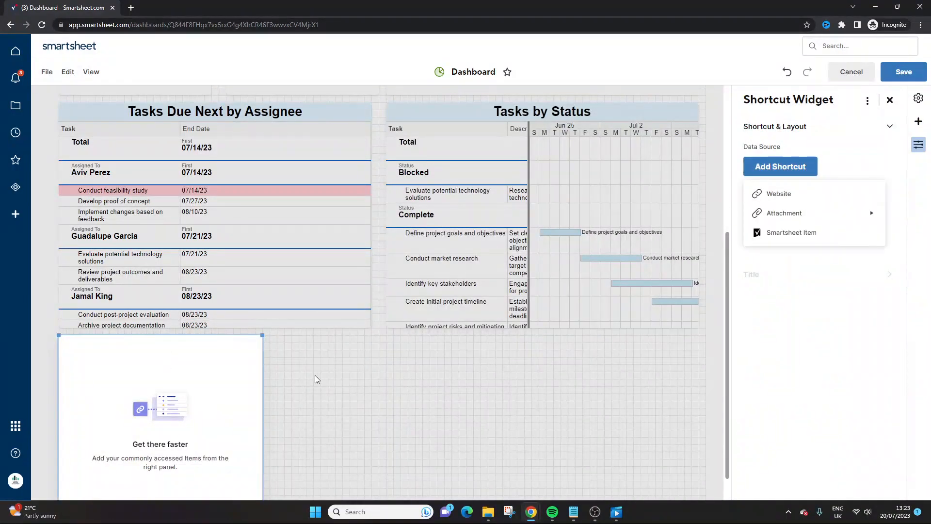
left_click(176, 349)
left_click(306, 358)
left_click(228, 347)
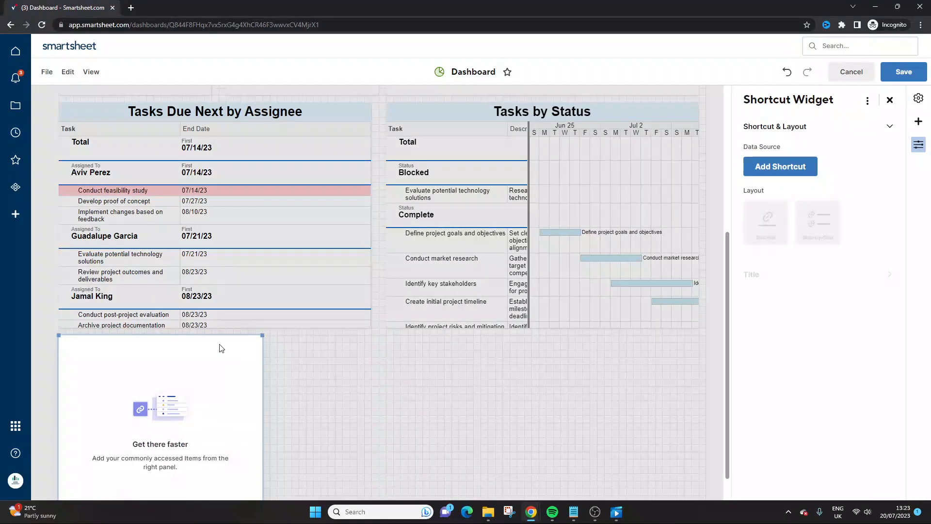
left_click(786, 167)
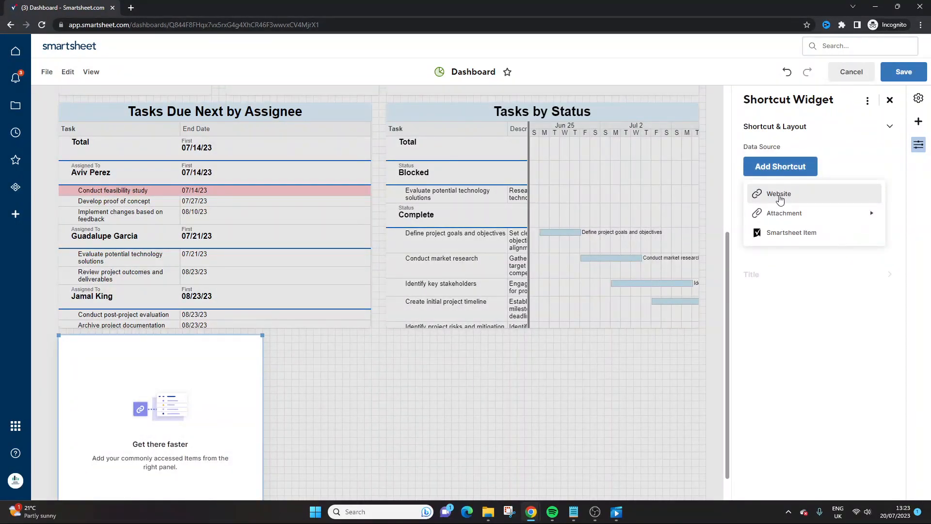
left_click(792, 234)
scroll(473, 295, "down", 1)
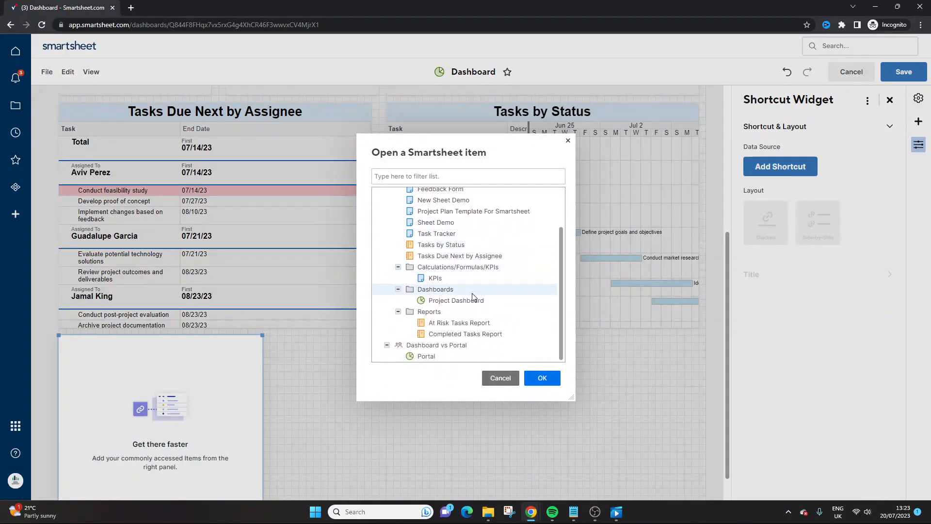
left_click(465, 324)
left_click(542, 378)
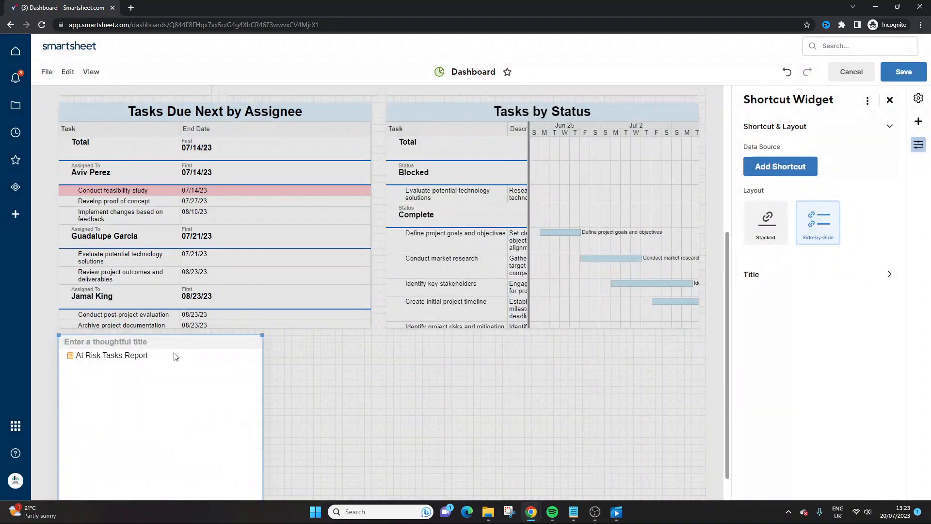
- Title the shortcut widget "See The Resources Behind The Dashboard Data"
left_click(115, 343)
type("Qu")
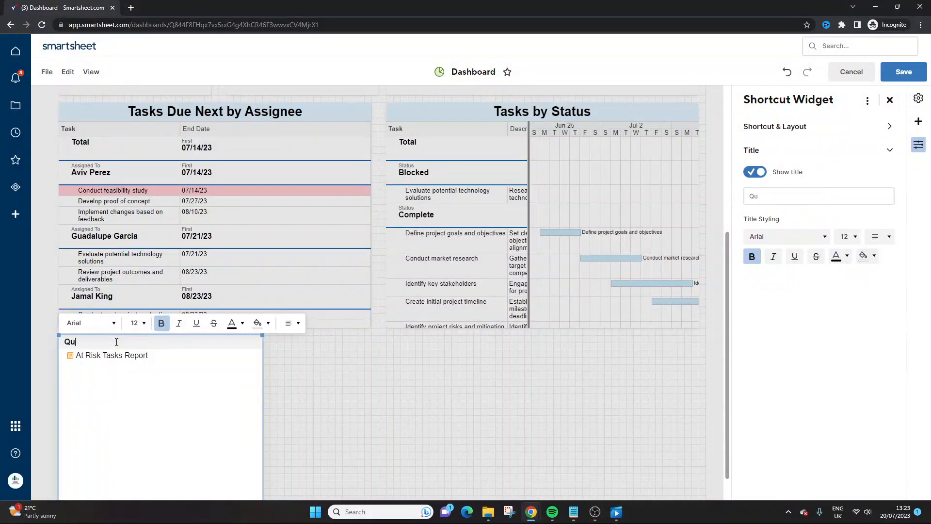
key("BackSpace")
type("ick Link")
key("BackSpace")
key("BackSpace")
key("BackSpace")
key("BackSpace")
key("BackSpace")
key("BackSpace")
key("BackSpace")
key("BackSpace")
key("BackSpace")
key("BackSpace")
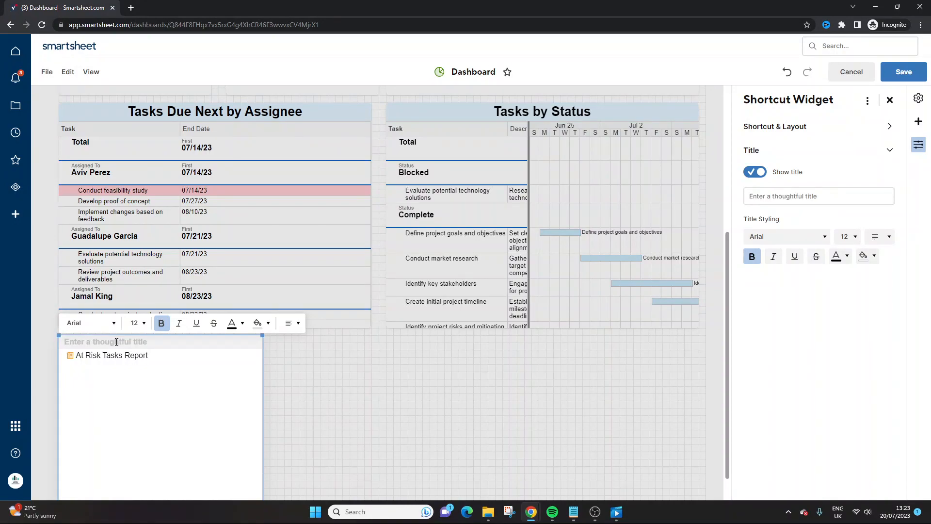
type("See The Reso")
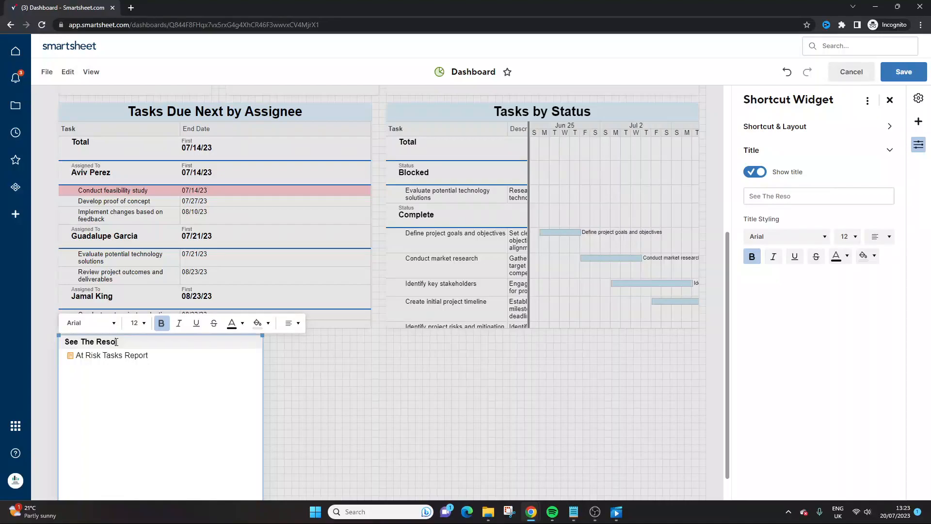
type("urces Bd")
key("BackSpace")
type("hind The Dashboard Data")
left_click(142, 343)
type("e")
left_click(363, 411)
- Shrink the shortcut widget so it fits closely around its title and single report link
scroll(254, 456, "down", 1)
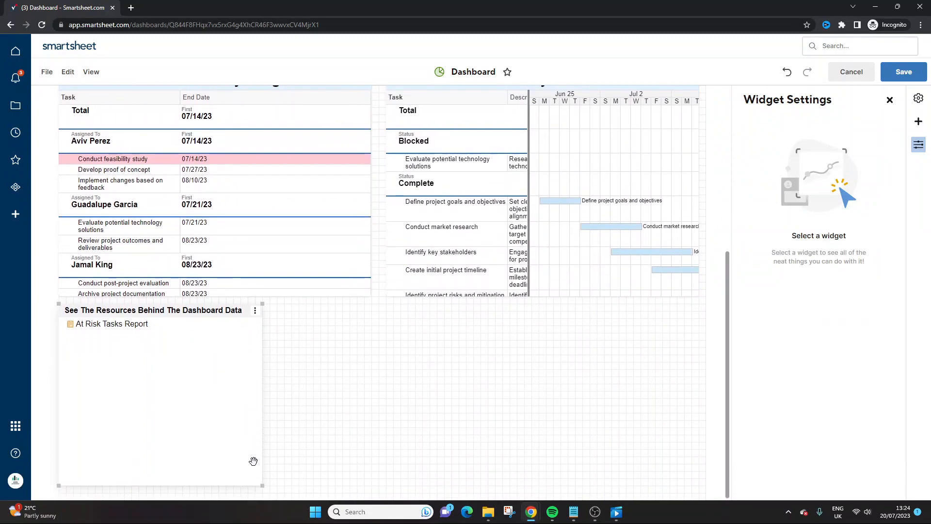
left_click_drag(262, 485, 248, 340)
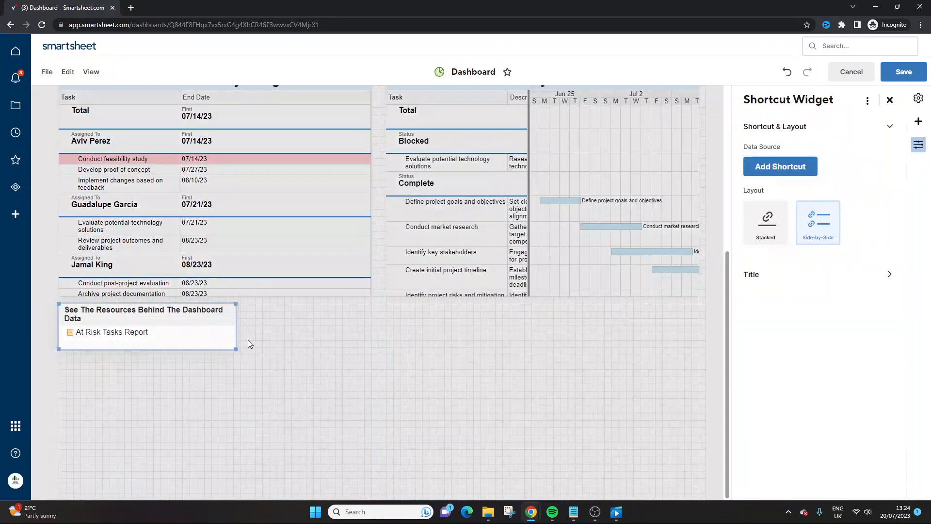
left_click(352, 364)
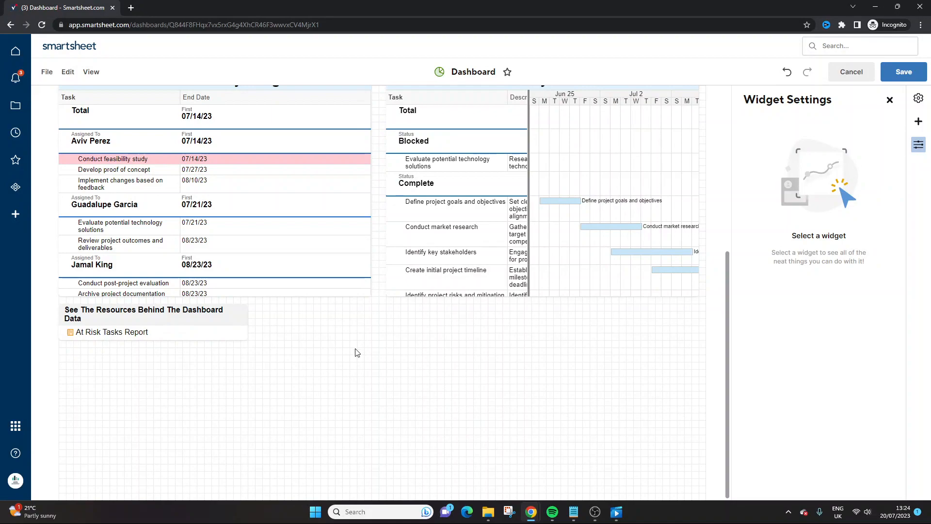
- Examine the settings of the % Complete chart widget, including the actions available when someone clicks it
scroll(354, 349, "up", 5)
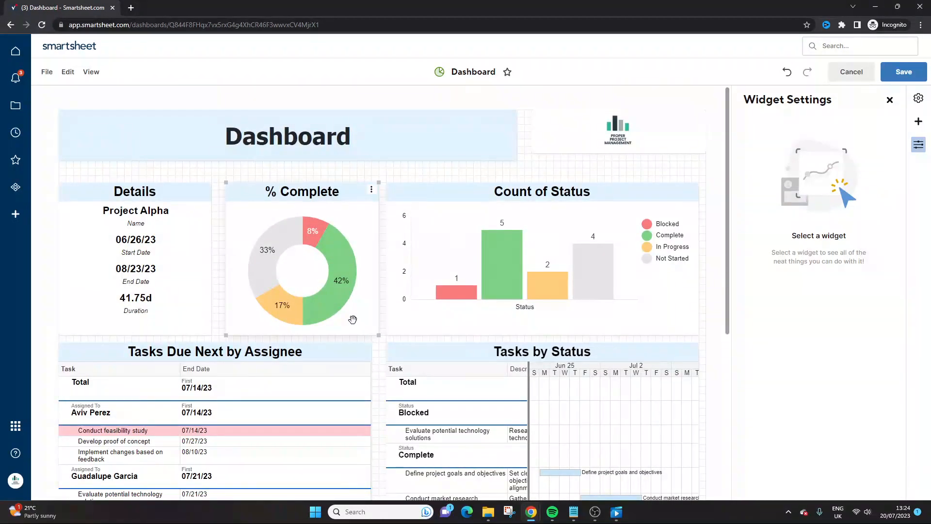
left_click(335, 279)
left_click(891, 100)
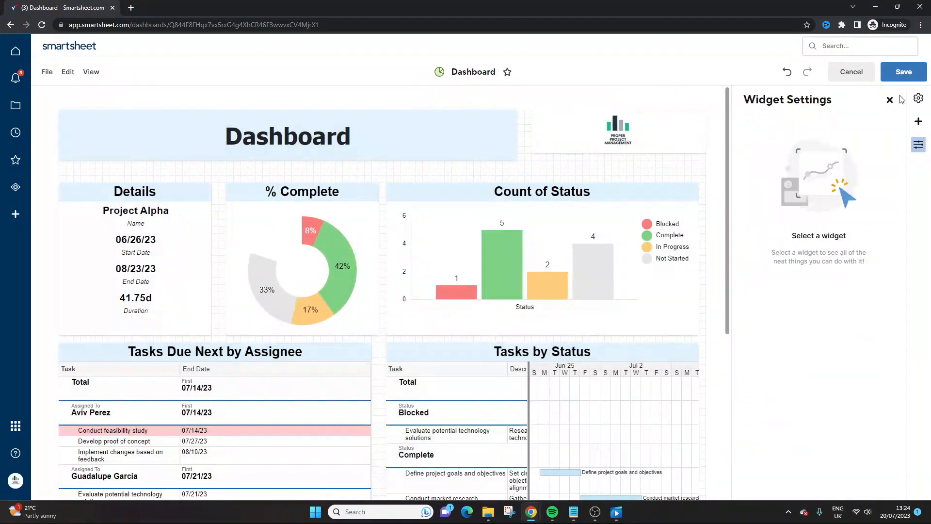
left_click(208, 189)
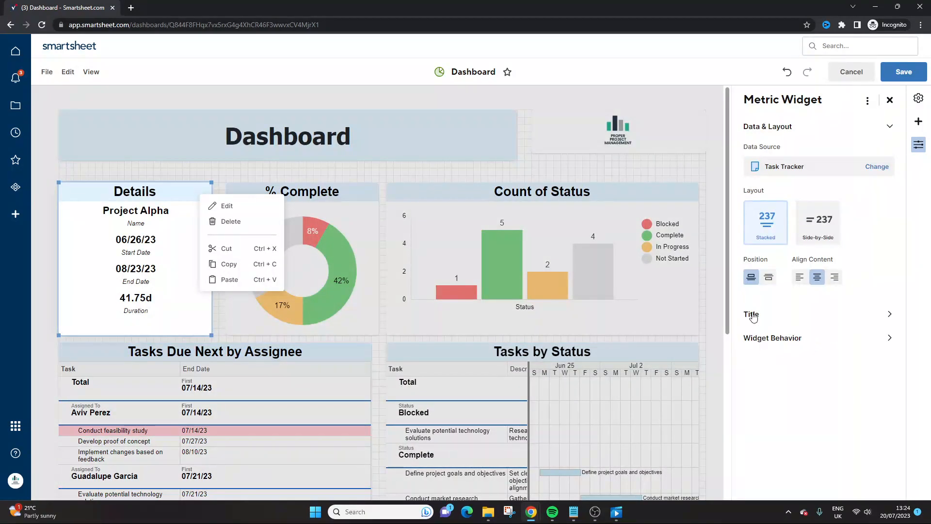
left_click(345, 174)
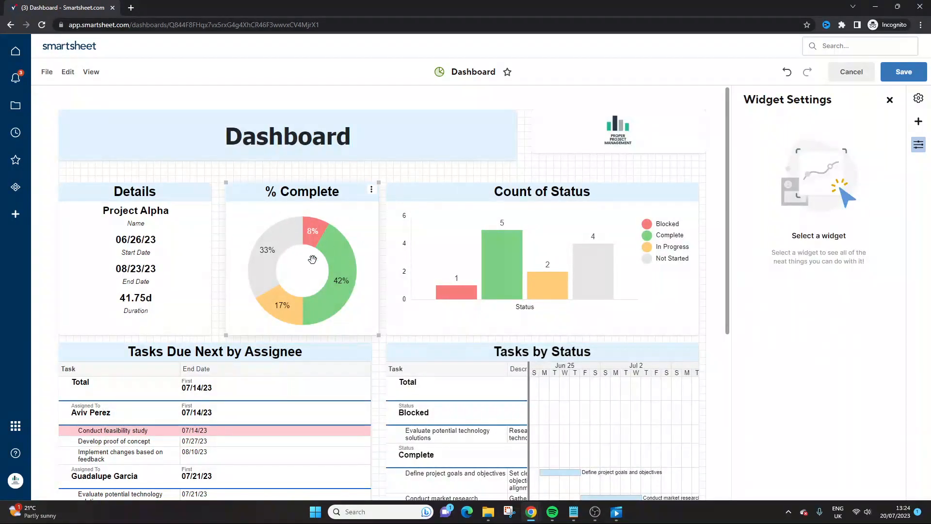
left_click(369, 190)
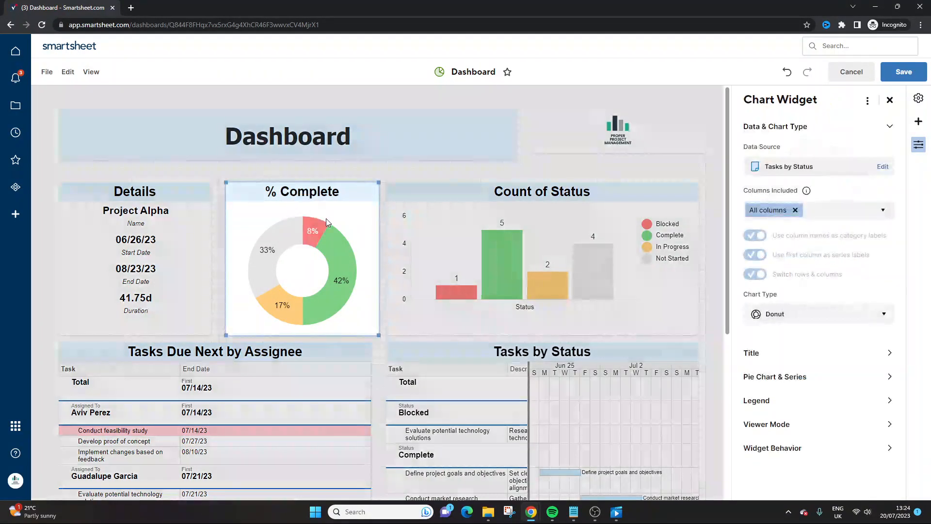
left_click(802, 448)
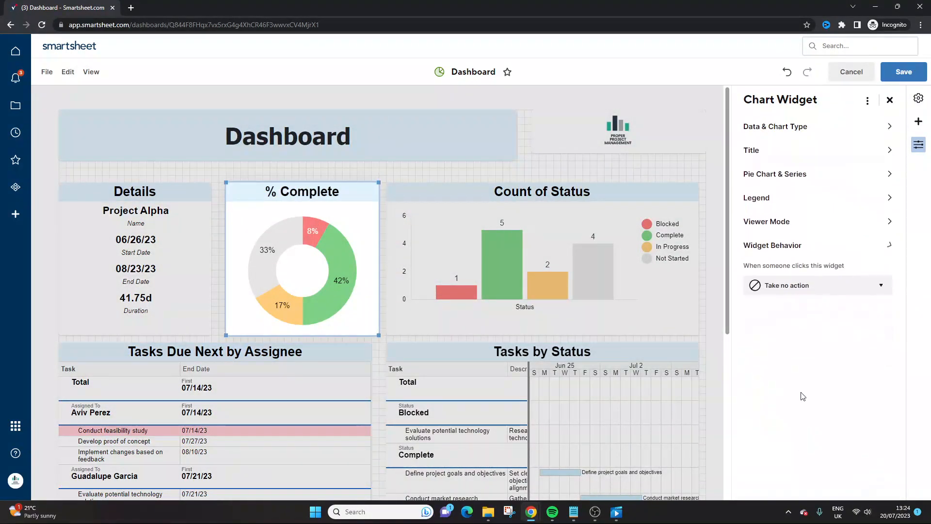
left_click(771, 287)
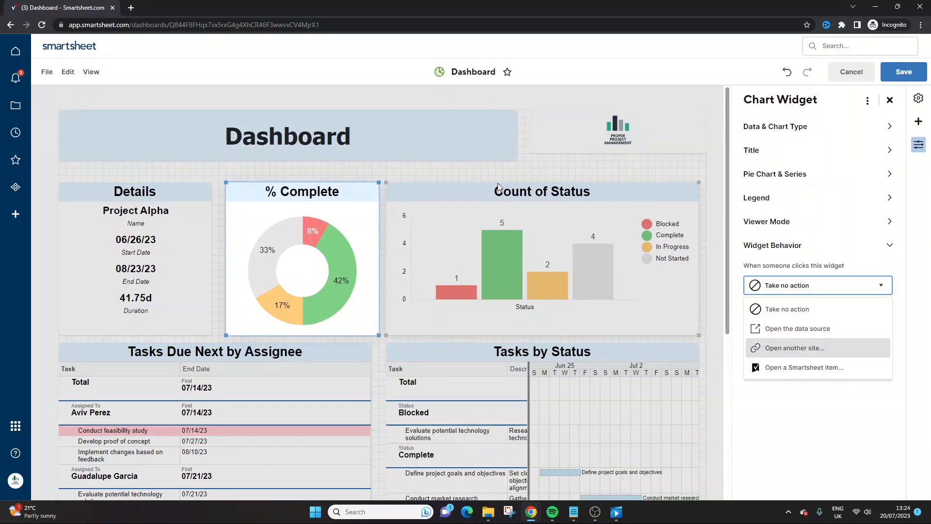
left_click(468, 177)
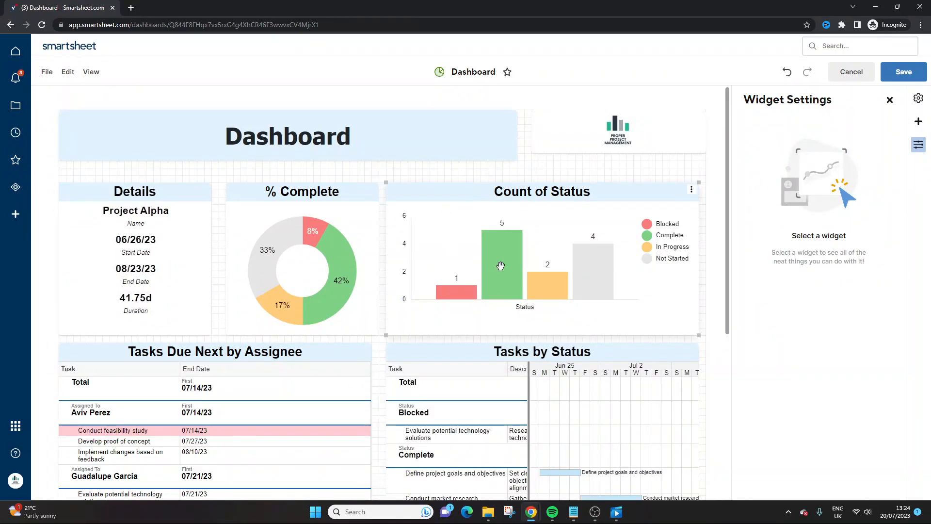
- Move the shortcut widget up beneath the company logo, directly above the Count of Status chart
scroll(115, 314, "down", 5)
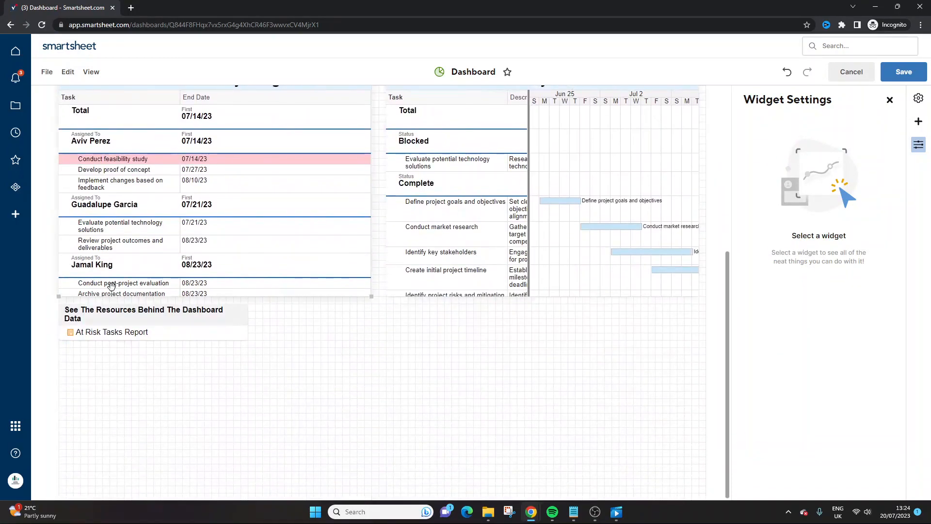
left_click_drag(115, 314, 282, 337)
left_click(480, 376)
left_click_drag(364, 333, 674, 183)
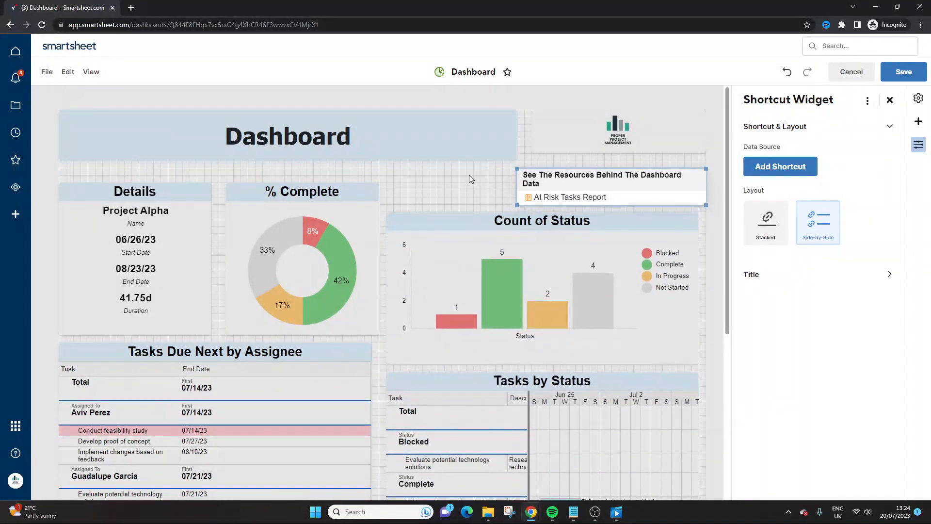
left_click(469, 177)
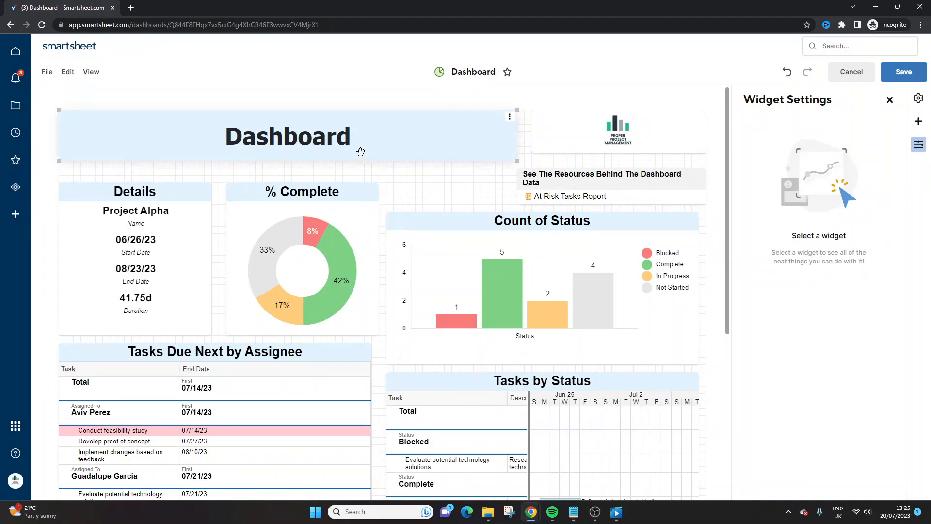
- Leave the dashboard editor with its changes saved and open the Portal from the workspace
left_click(11, 30)
left_click(537, 318)
left_click(288, 138)
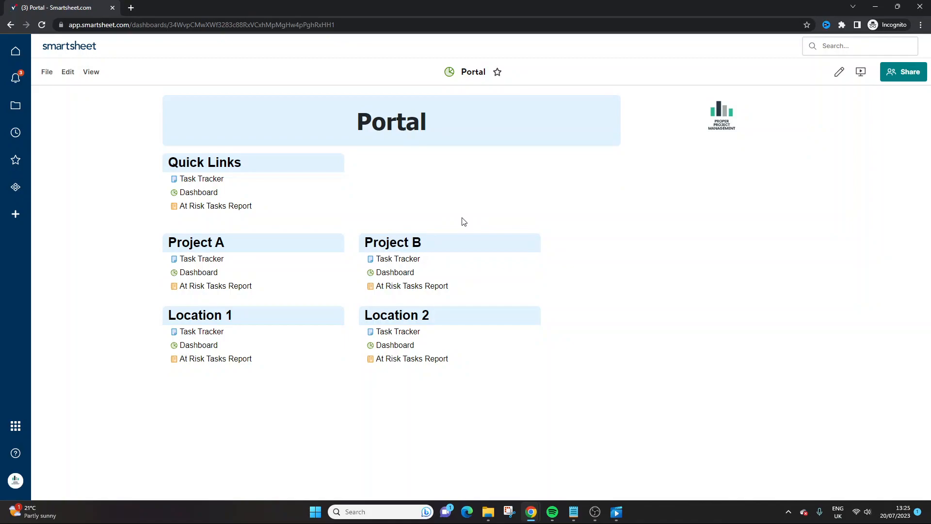
- Return from the Portal to the workspace and open the Dashboard to view its updated layout
left_click(8, 24)
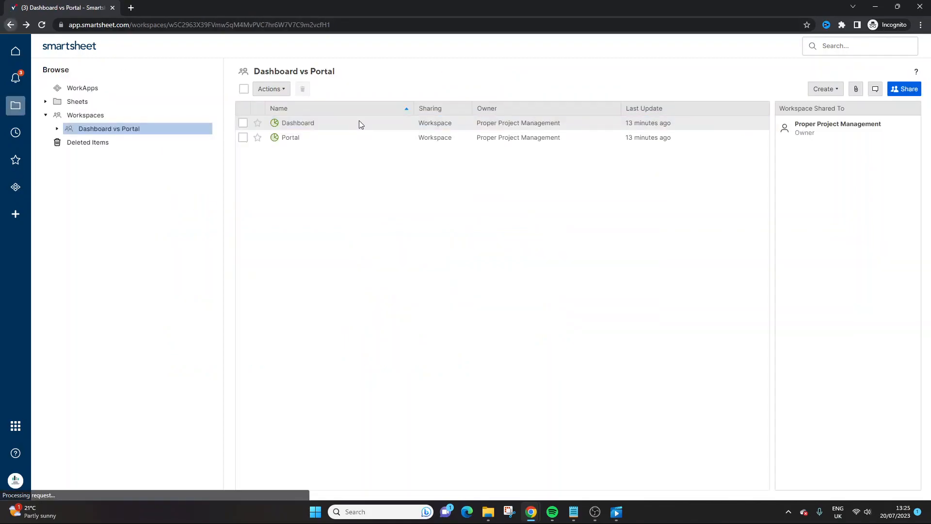
left_click(298, 124)
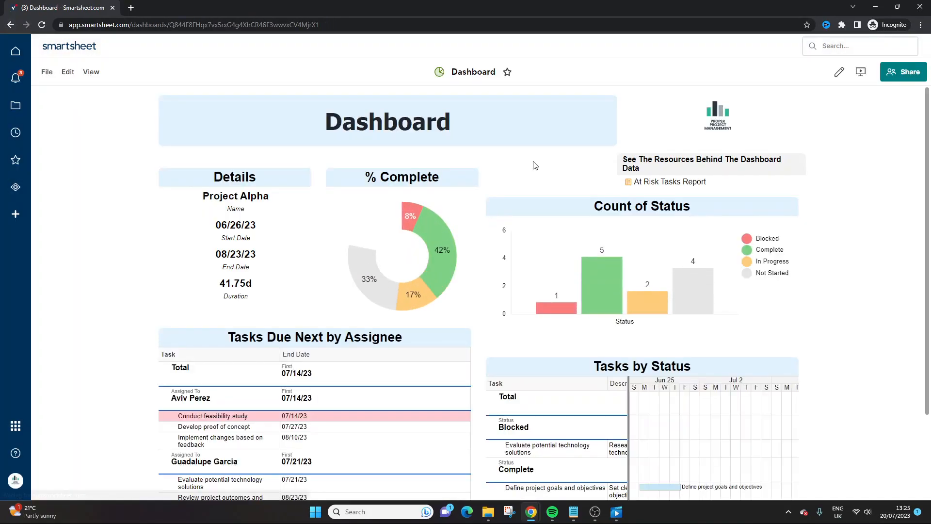